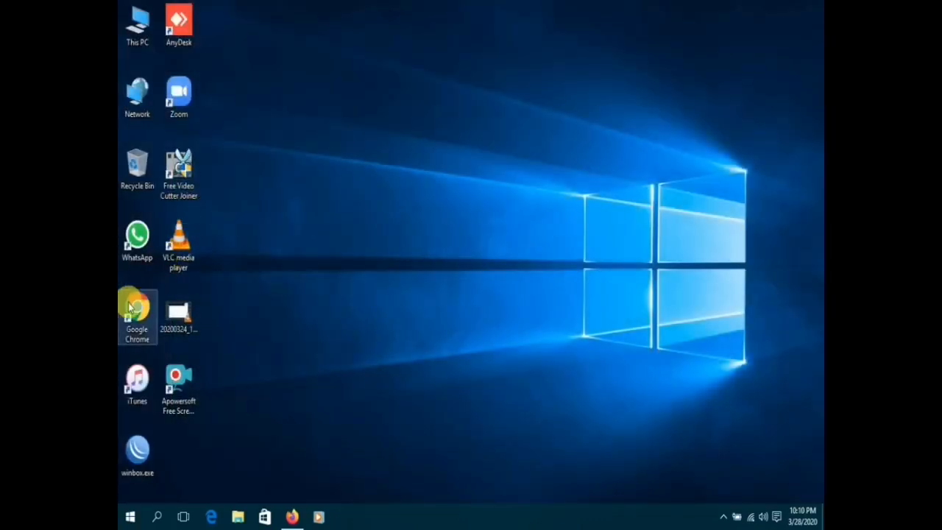
Step: Start Chrome and load gmail.com from the address bar
{"action": "left_click", "coordinate": [131, 311]}
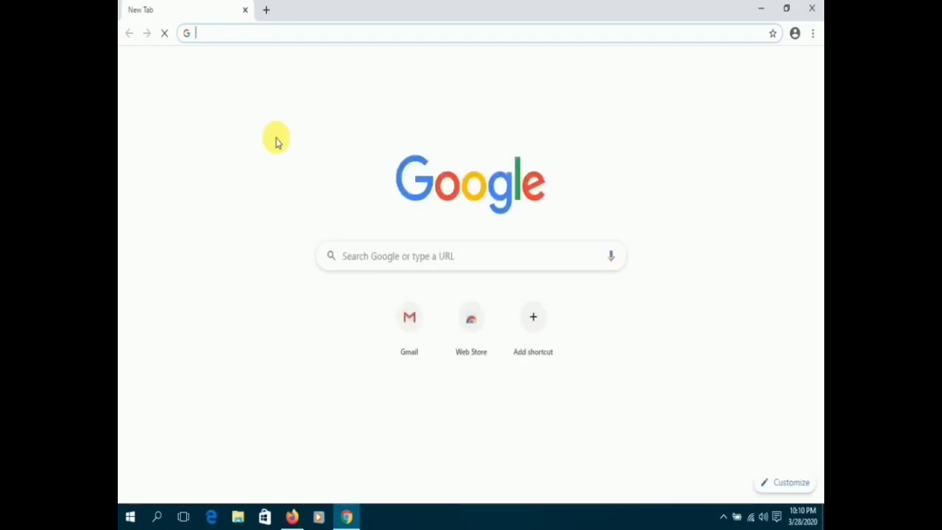
{"action": "type", "text": "gm"}
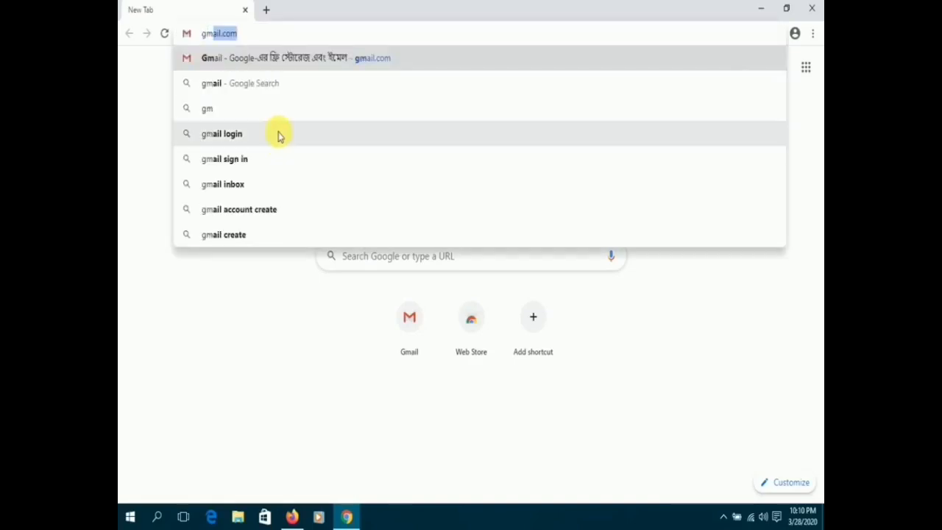
{"action": "type", "text": "ail.com"}
{"action": "key", "text": "Return"}
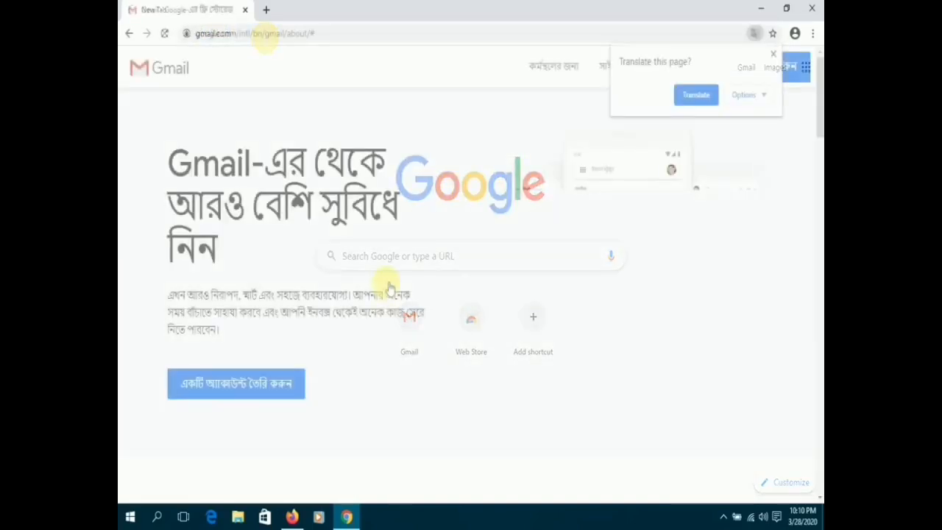
Step: Create a new Google account with first name, last name, username and matching password, then submit
{"action": "left_click", "coordinate": [789, 56]}
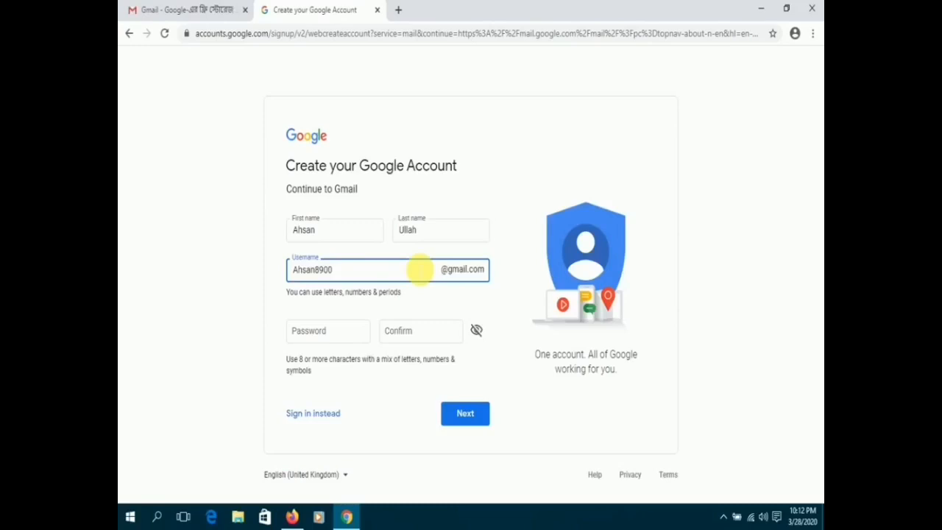
{"action": "left_click", "coordinate": [338, 337]}
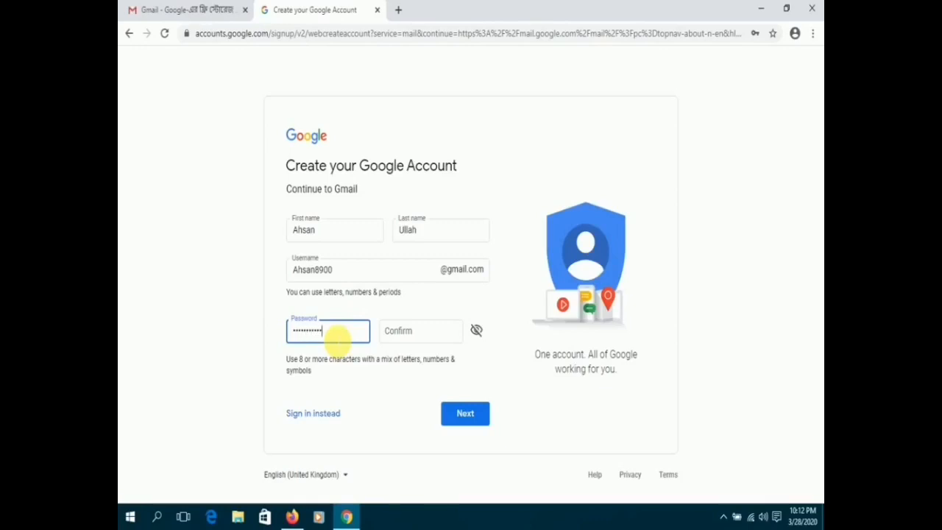
{"action": "left_click", "coordinate": [444, 332]}
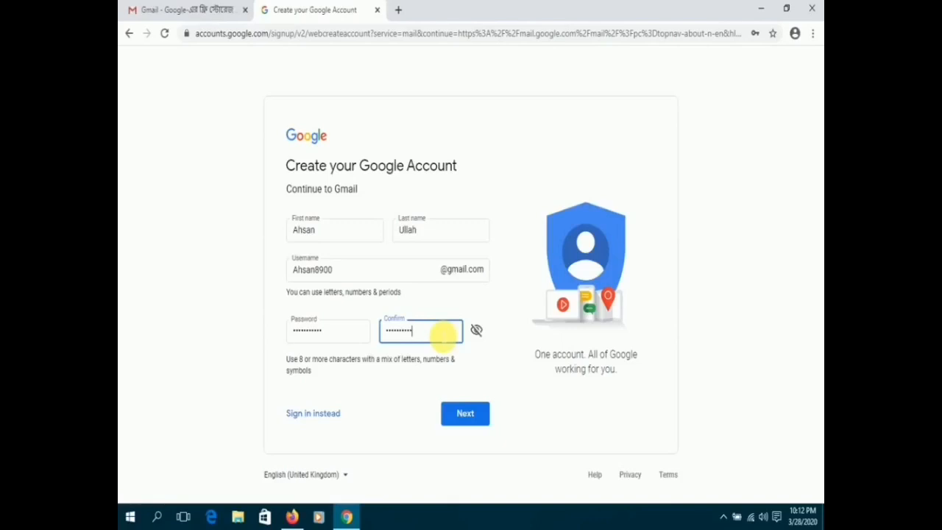
{"action": "left_click", "coordinate": [465, 413]}
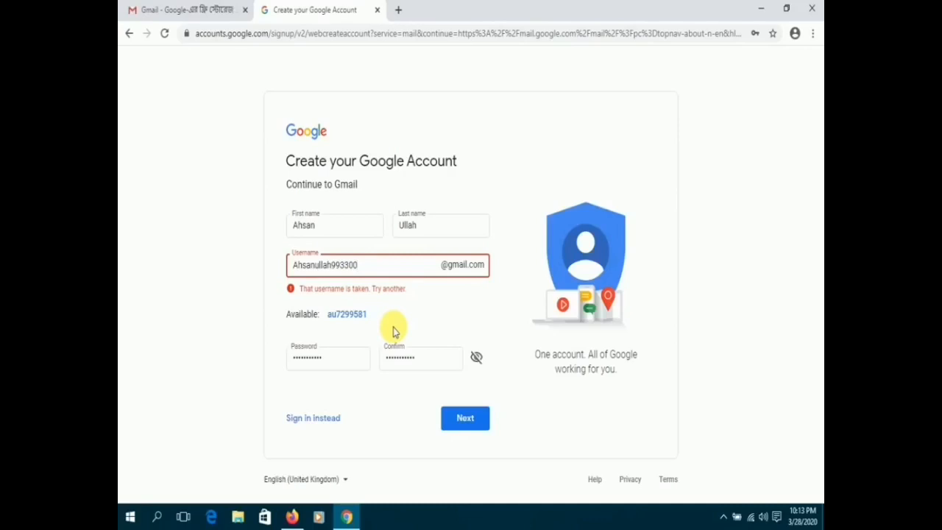
Step: Submit the corrected username and confirm the phone verification code
{"action": "left_click", "coordinate": [464, 419]}
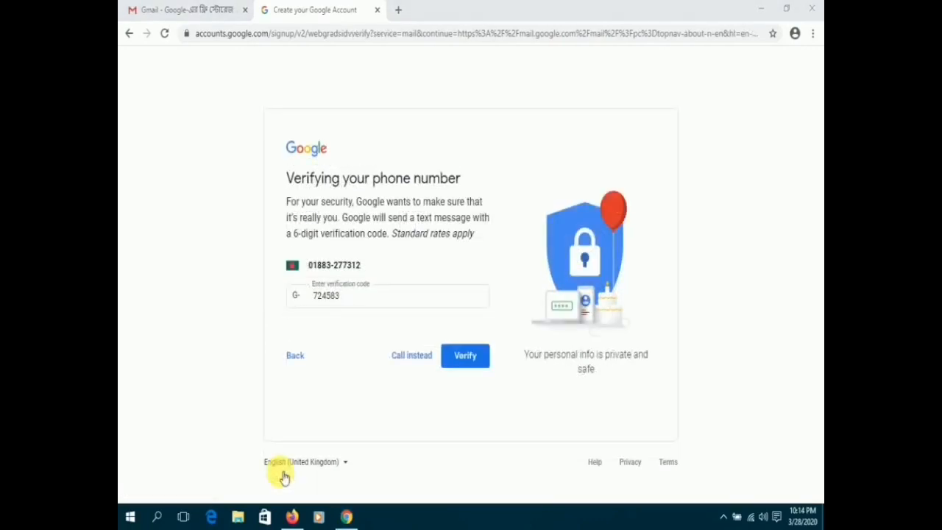
{"action": "left_click", "coordinate": [471, 357]}
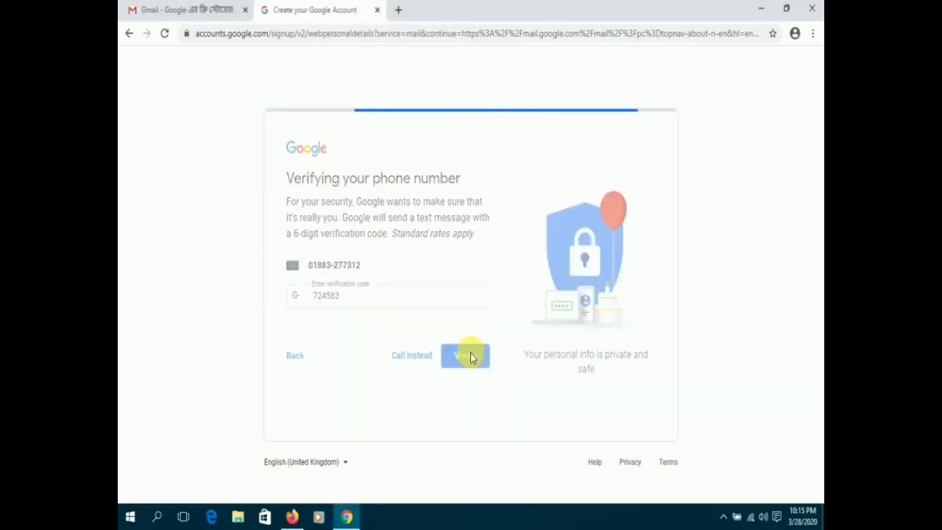
{"action": "scroll", "coordinate": [471, 354], "scroll_direction": "down", "scroll_amount": 3}
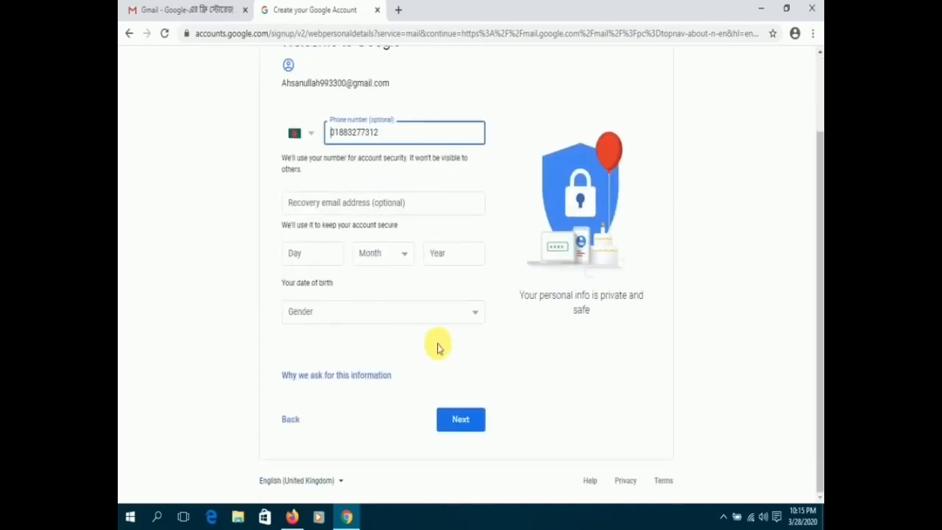
{"action": "left_click", "coordinate": [332, 254]}
{"action": "type", "text": "12"}
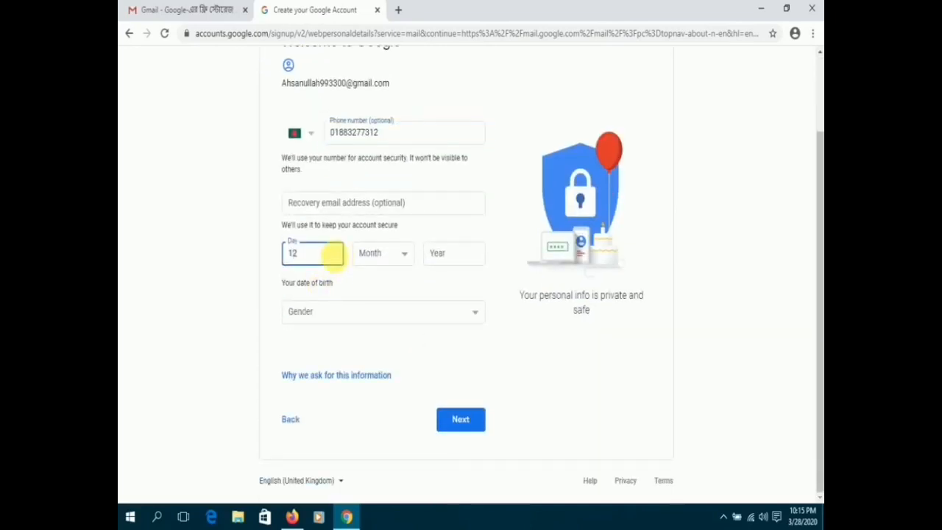
{"action": "left_click", "coordinate": [383, 253]}
{"action": "left_click", "coordinate": [383, 284]}
{"action": "left_click", "coordinate": [454, 252]}
{"action": "type", "text": "1991"}
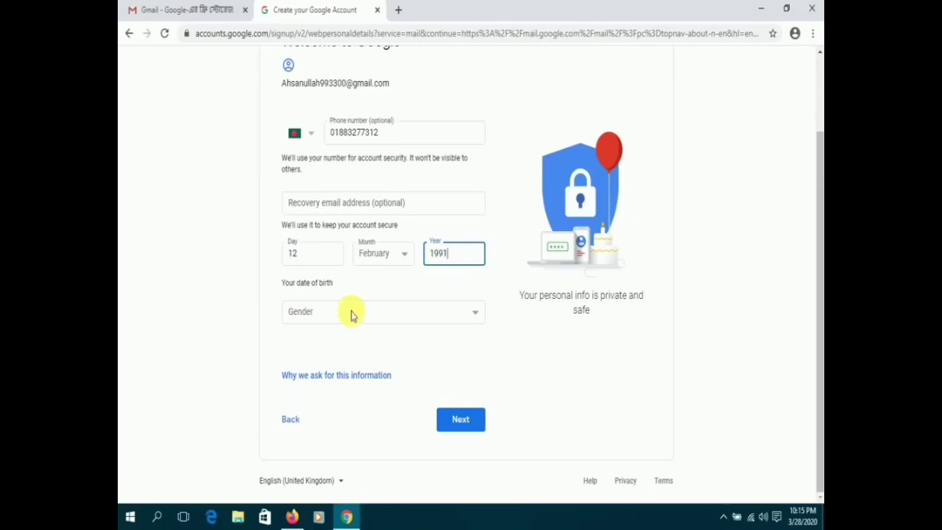
{"action": "left_click", "coordinate": [367, 311]}
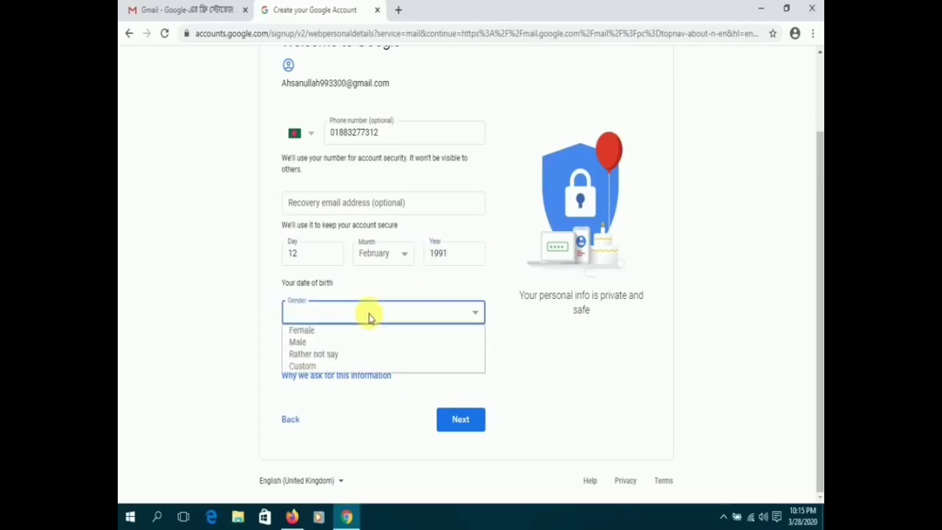
{"action": "left_click", "coordinate": [322, 340]}
{"action": "left_click", "coordinate": [460, 419]}
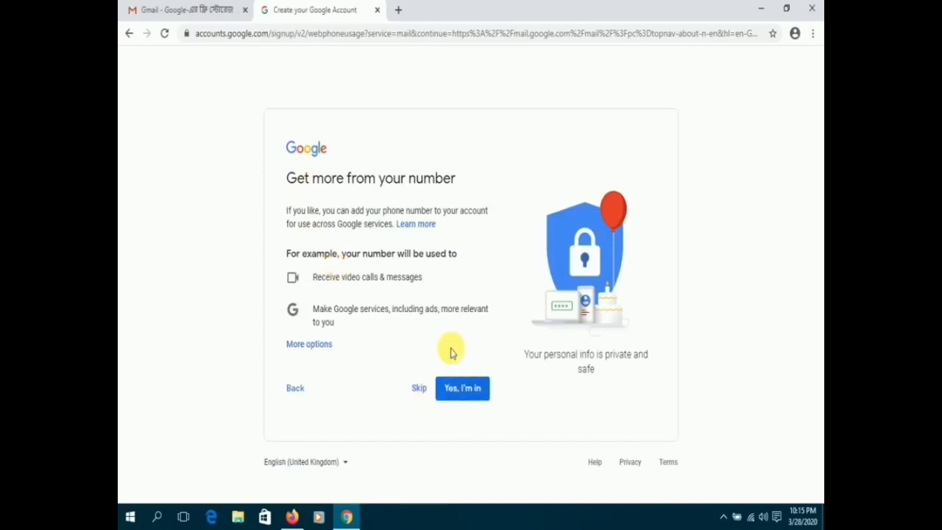
Step: Agree to use the phone number across Google services and accept the Privacy and Terms
{"action": "left_click", "coordinate": [462, 388]}
{"action": "left_click", "coordinate": [465, 393]}
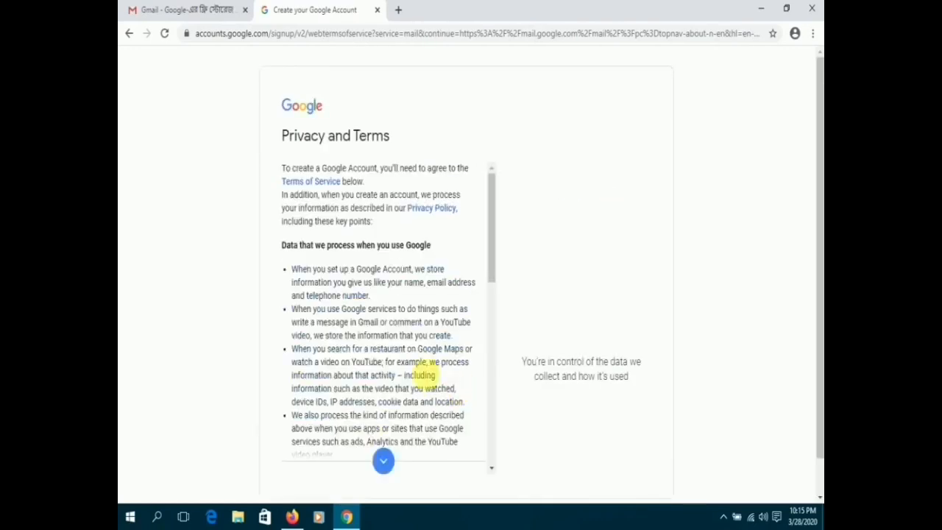
{"action": "scroll", "coordinate": [440, 314], "scroll_direction": "down", "scroll_amount": 5}
{"action": "scroll", "coordinate": [440, 314], "scroll_direction": "down", "scroll_amount": 5}
{"action": "scroll", "coordinate": [440, 314], "scroll_direction": "down", "scroll_amount": 5}
{"action": "scroll", "coordinate": [440, 314], "scroll_direction": "down", "scroll_amount": 3}
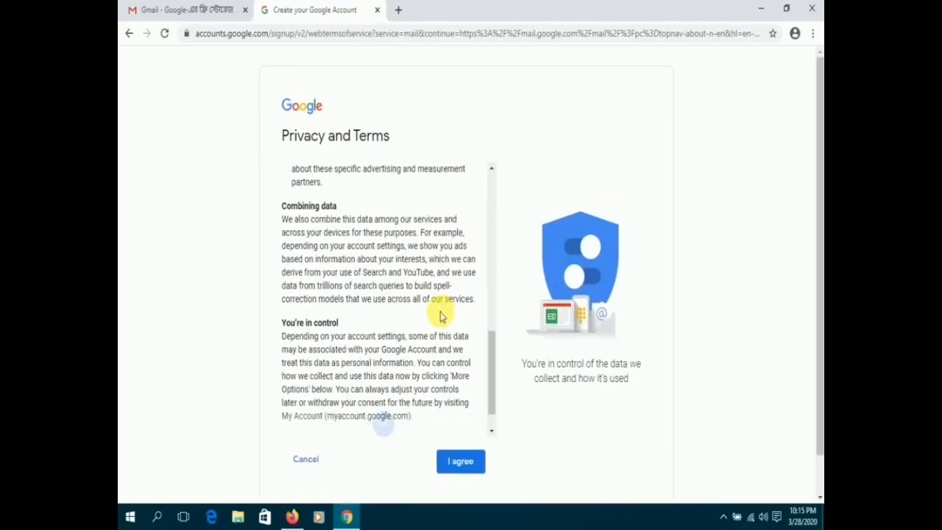
{"action": "scroll", "coordinate": [440, 314], "scroll_direction": "down", "scroll_amount": 3}
{"action": "left_click", "coordinate": [460, 462]}
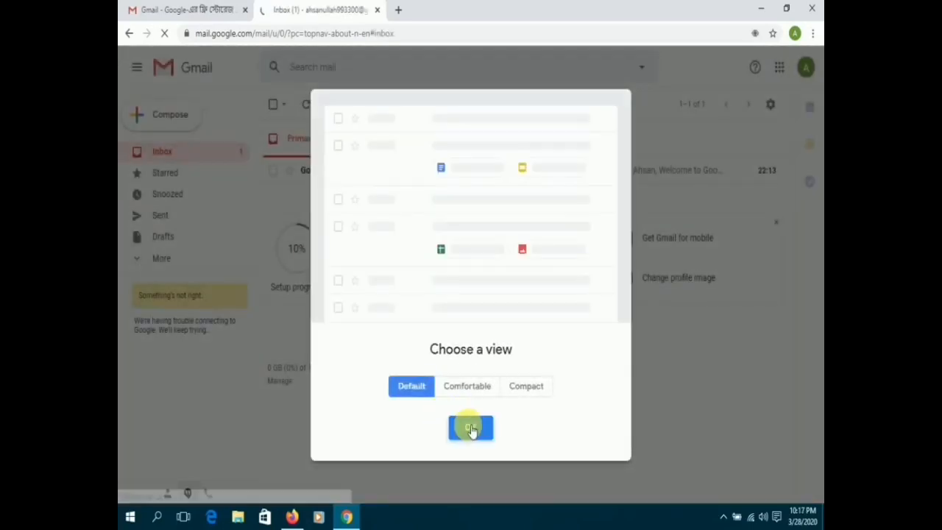
Step: Keep the default inbox, then go to classroom.google.com and continue with the new account
{"action": "left_click", "coordinate": [469, 427]}
{"action": "left_click", "coordinate": [805, 67]}
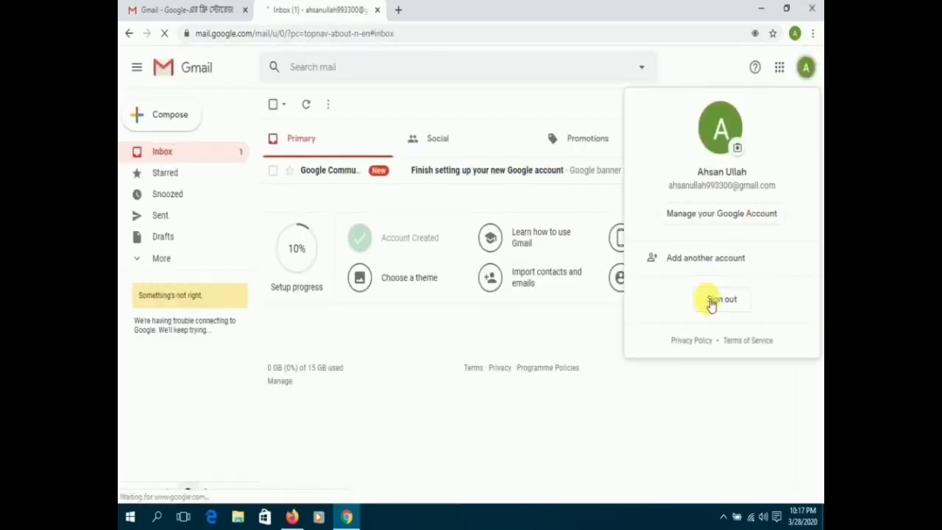
{"action": "left_click", "coordinate": [718, 301]}
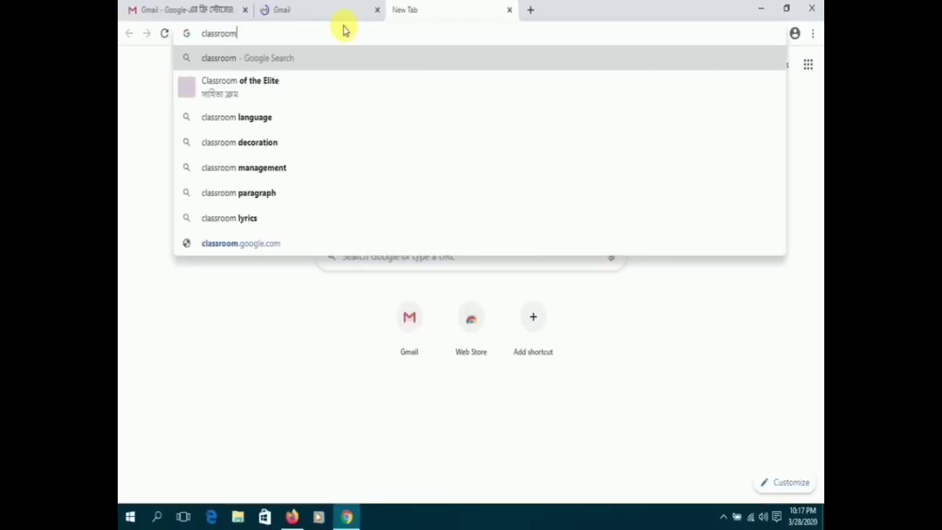
{"action": "type", "text": ".google"}
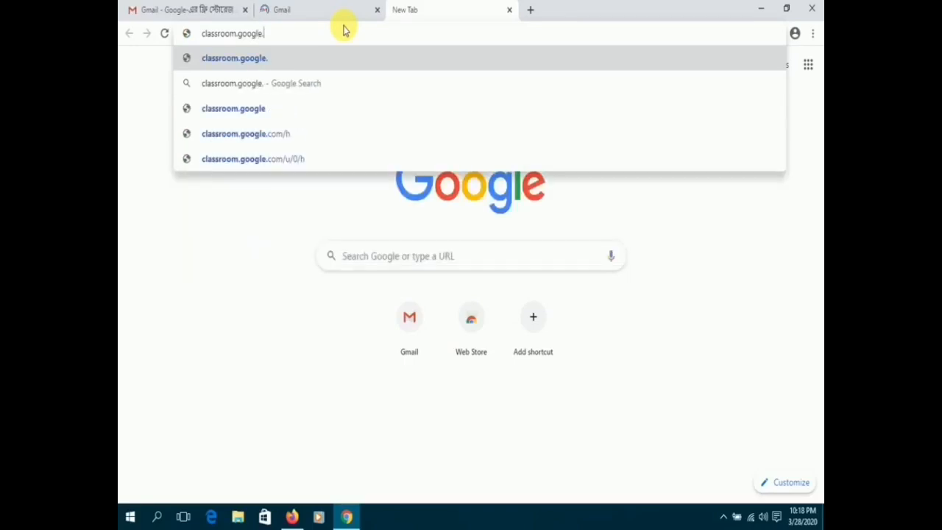
{"action": "type", "text": ".com"}
{"action": "key", "text": "Return"}
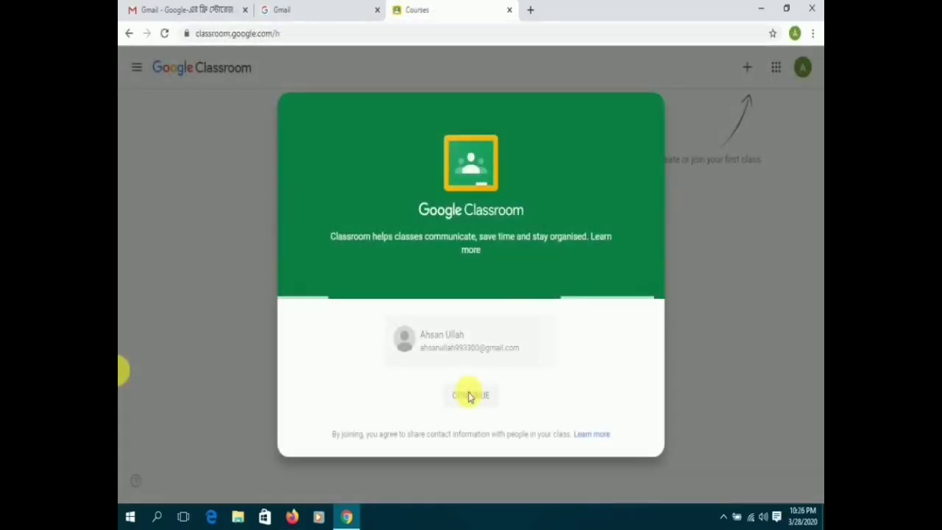
{"action": "left_click", "coordinate": [471, 390]}
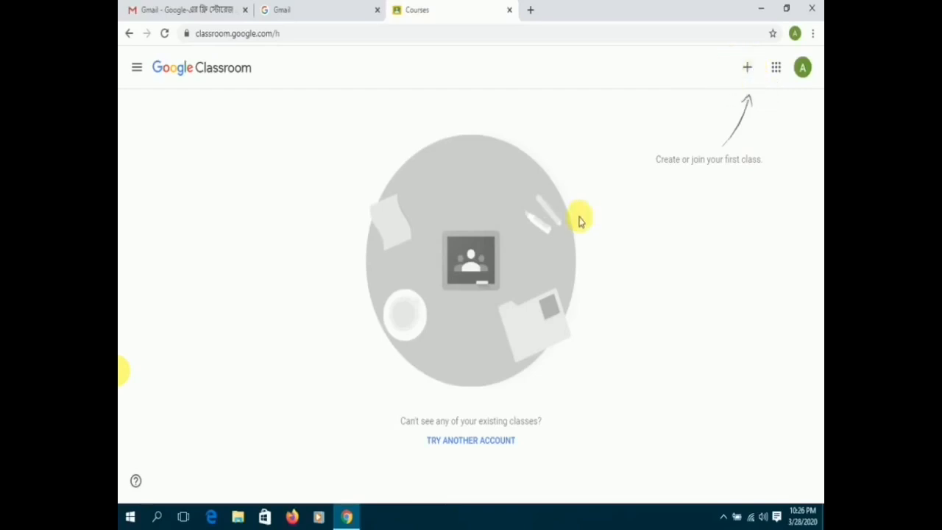
Step: Look at the Join class dialog, cancel it, and load academics.cgsnc.edu.bd in a new tab
{"action": "left_click", "coordinate": [746, 67]}
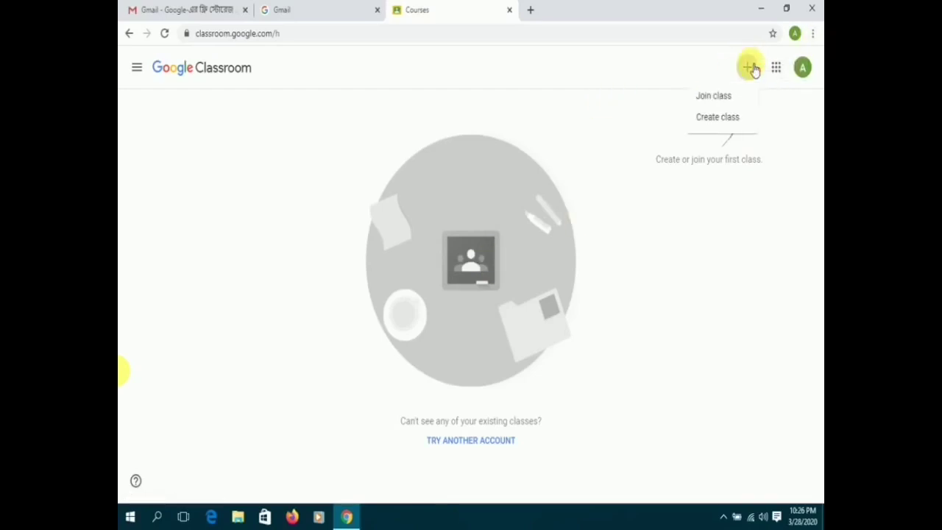
{"action": "left_click", "coordinate": [714, 96]}
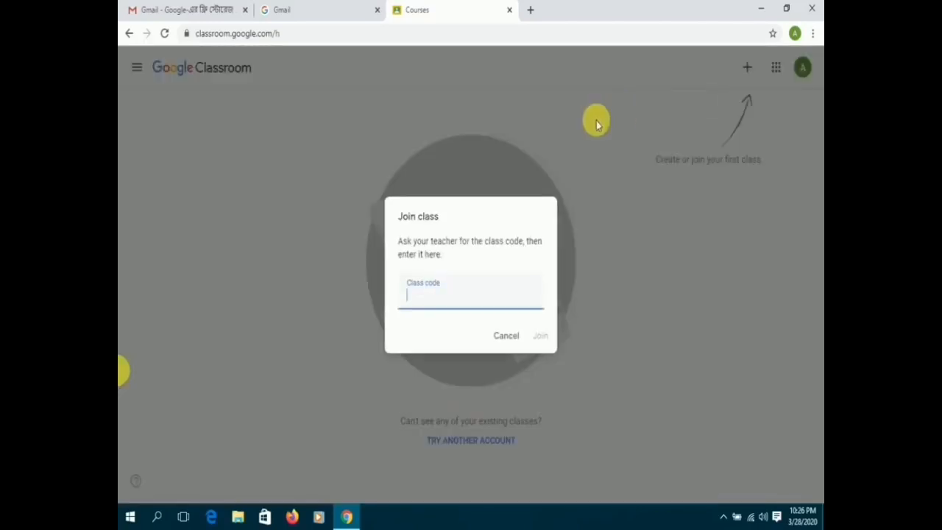
{"action": "left_click", "coordinate": [507, 336]}
{"action": "left_click", "coordinate": [530, 9]}
{"action": "type", "text": "acade"}
{"action": "left_click", "coordinate": [239, 53]}
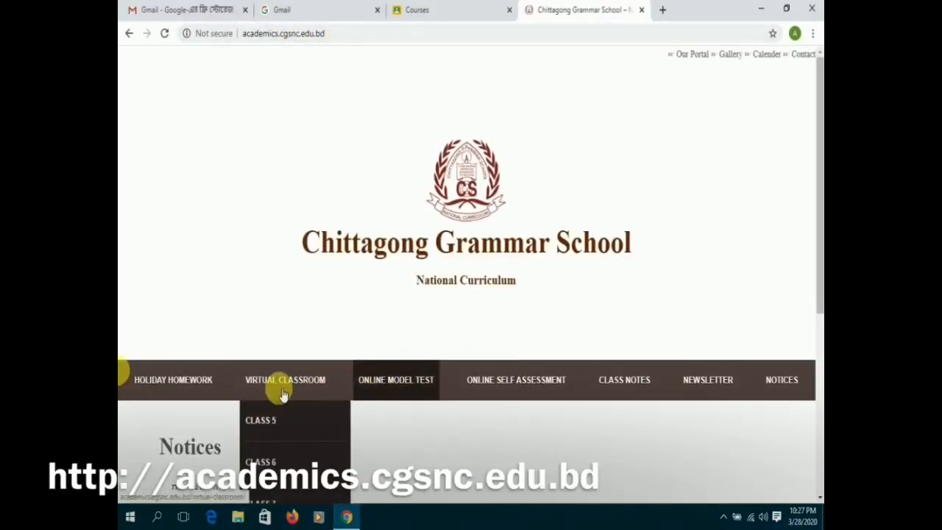
{"action": "scroll", "coordinate": [279, 368], "scroll_direction": "down", "scroll_amount": 1}
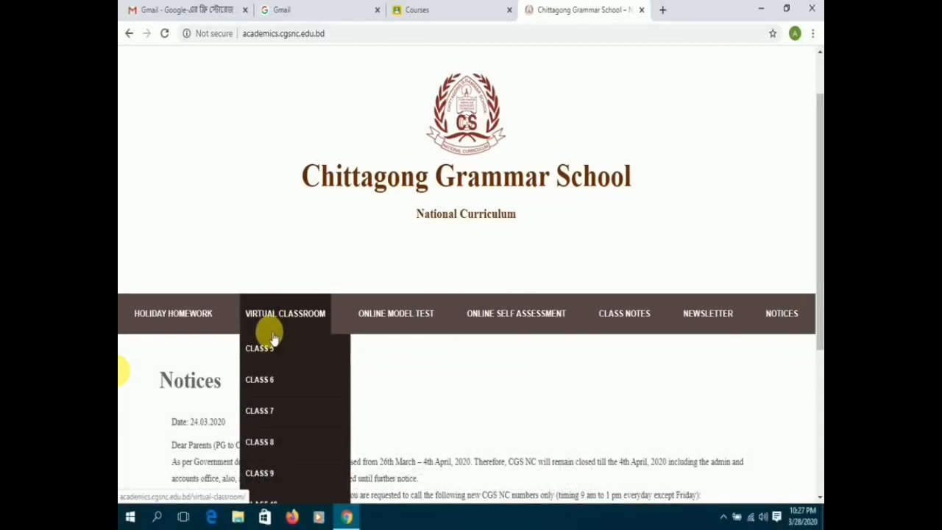
{"action": "scroll", "coordinate": [281, 424], "scroll_direction": "down", "scroll_amount": 1}
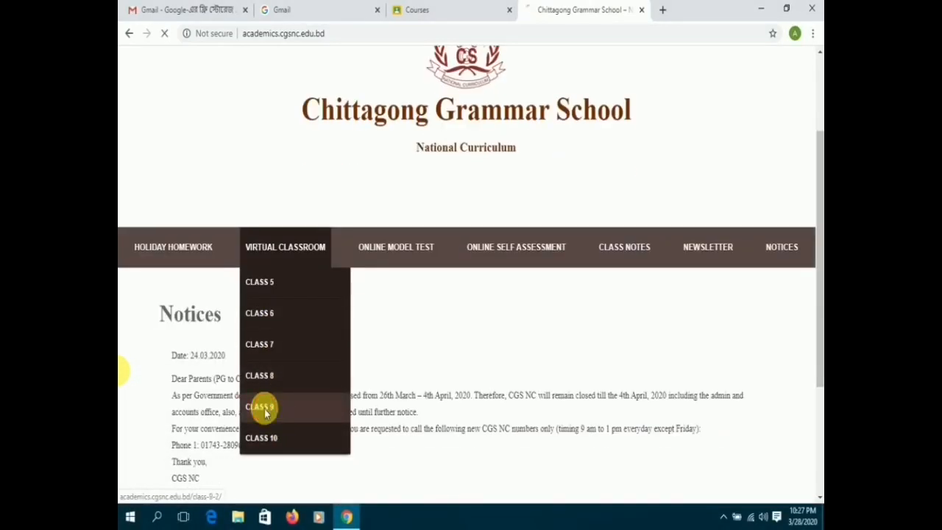
Step: Go to the Class 9 virtual classroom page and select the ICT class code
{"action": "left_click", "coordinate": [266, 412]}
{"action": "scroll", "coordinate": [581, 184], "scroll_direction": "down", "scroll_amount": 5}
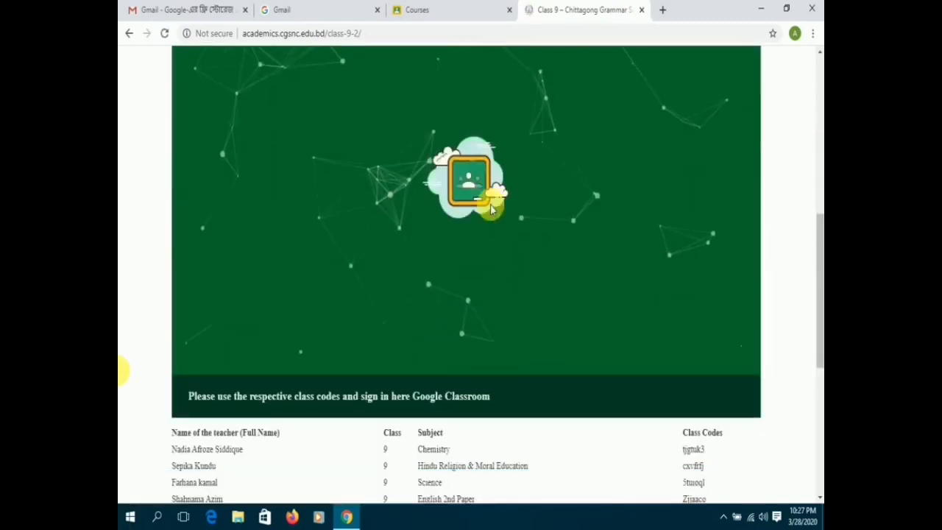
{"action": "scroll", "coordinate": [492, 204], "scroll_direction": "down", "scroll_amount": 4}
{"action": "scroll", "coordinate": [492, 204], "scroll_direction": "down", "scroll_amount": 2}
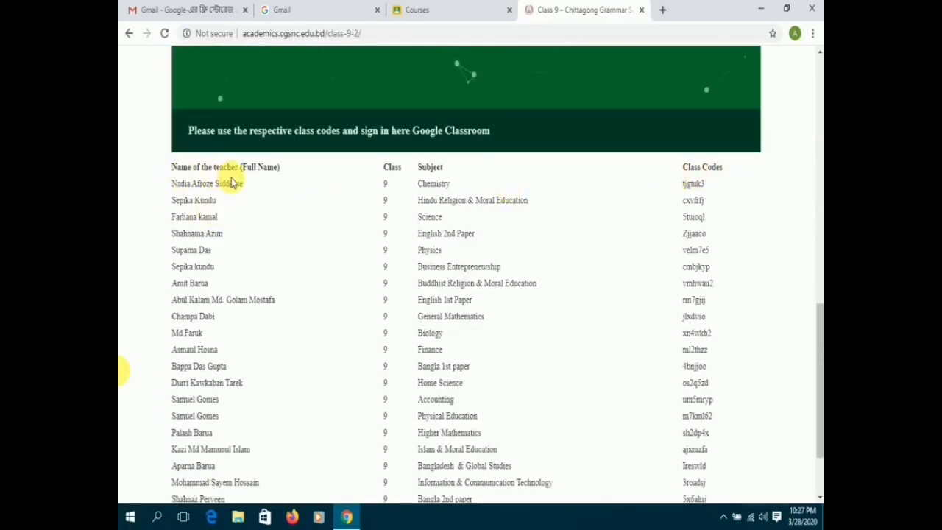
{"action": "scroll", "coordinate": [653, 221], "scroll_direction": "down", "scroll_amount": 1}
{"action": "scroll", "coordinate": [653, 220], "scroll_direction": "down", "scroll_amount": 1}
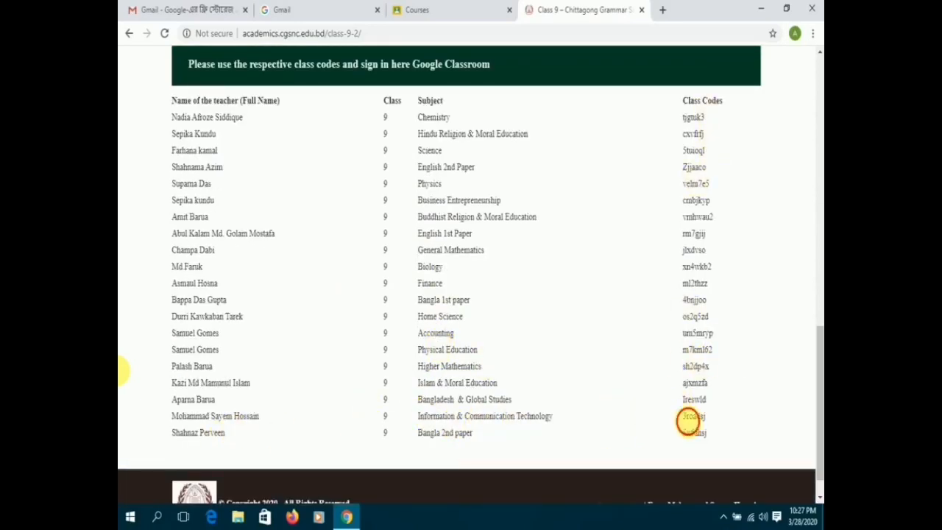
{"action": "double_click", "coordinate": [693, 416]}
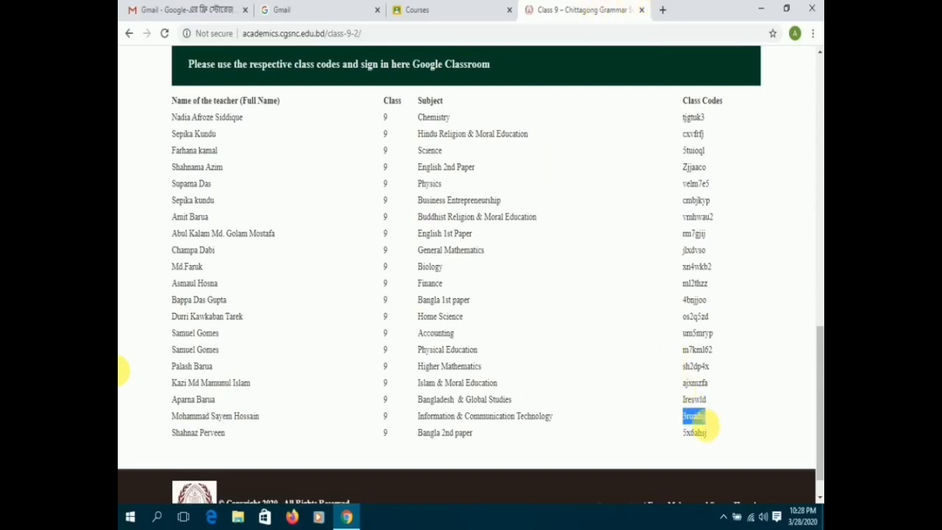
Step: Copy the ICT class code, paste it into Join class in Classroom and join Class 9
{"action": "right_click", "coordinate": [694, 417]}
{"action": "left_click", "coordinate": [697, 427]}
{"action": "left_click", "coordinate": [427, 10]}
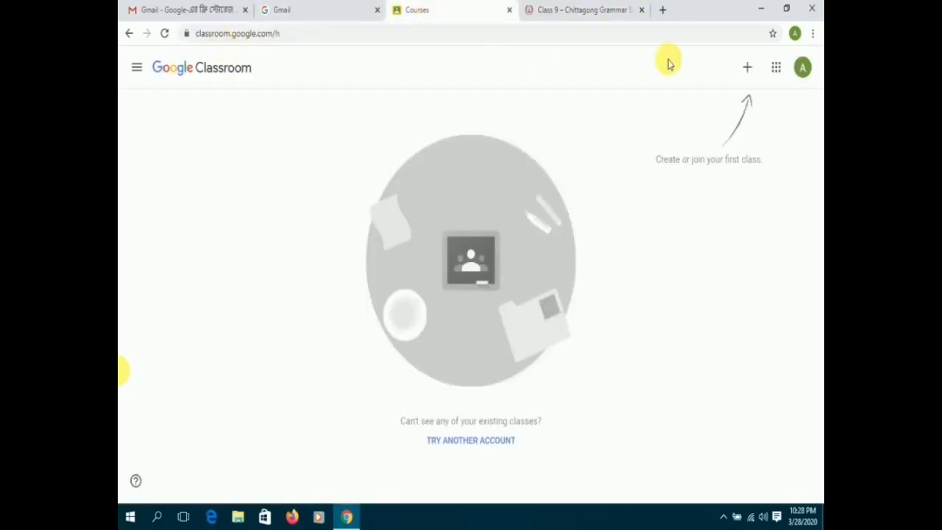
{"action": "left_click", "coordinate": [746, 68]}
{"action": "left_click", "coordinate": [706, 93]}
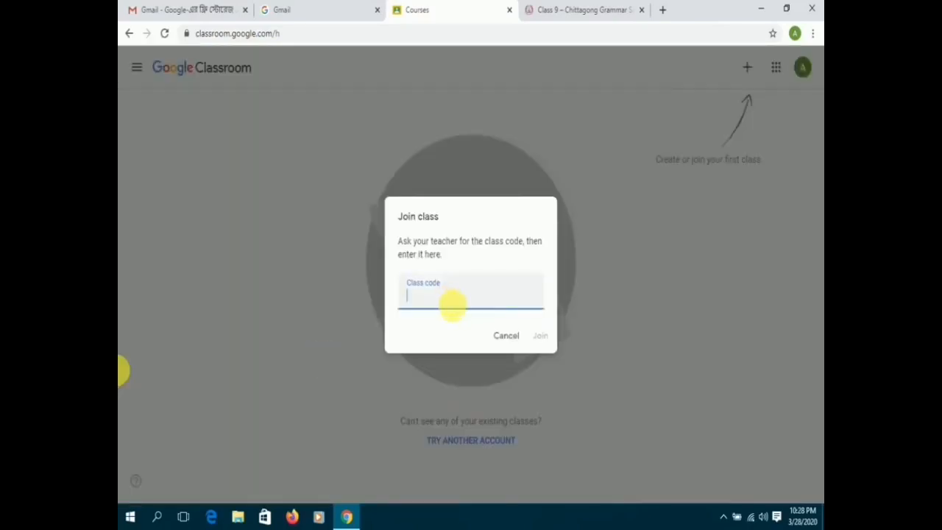
{"action": "right_click", "coordinate": [432, 300]}
{"action": "left_click", "coordinate": [454, 343]}
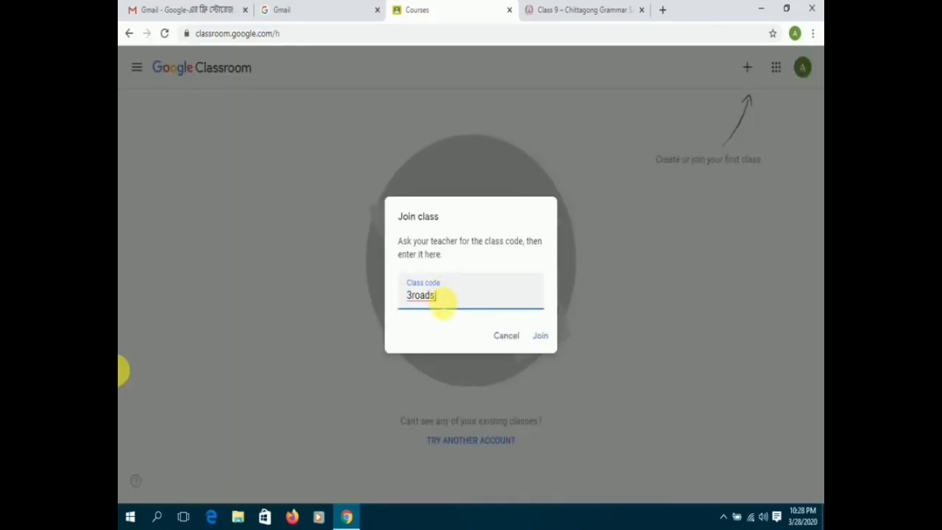
{"action": "key", "text": "Return"}
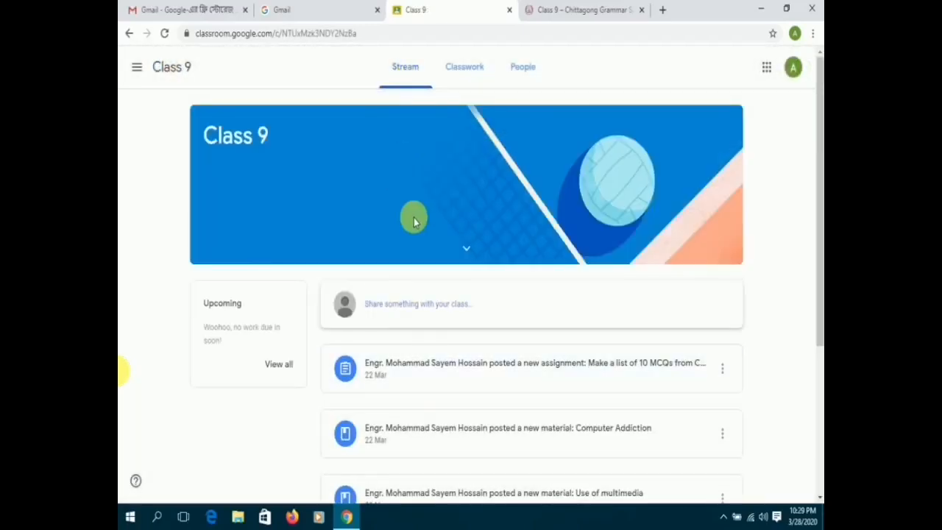
{"action": "scroll", "coordinate": [425, 341], "scroll_direction": "down", "scroll_amount": 2}
{"action": "scroll", "coordinate": [425, 341], "scroll_direction": "up", "scroll_amount": 1}
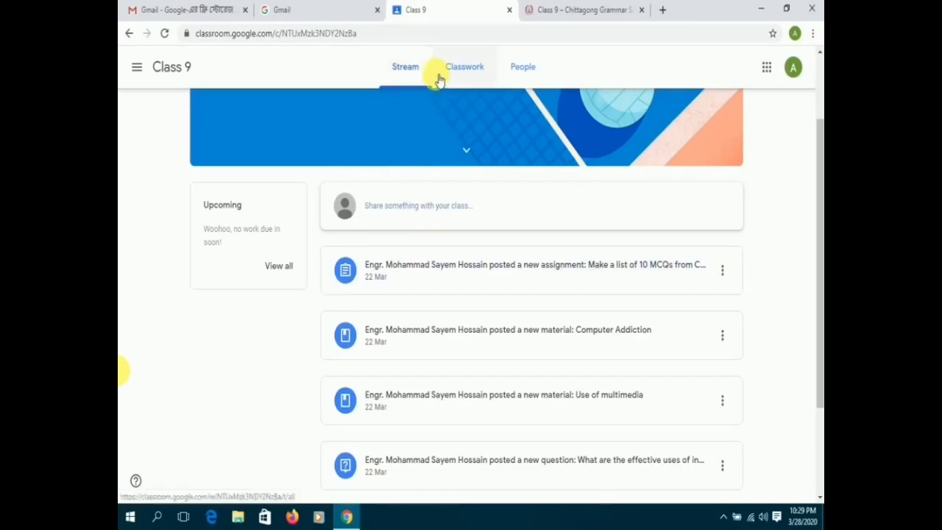
Step: Show the Class 9 Classwork page listing topics and materials
{"action": "left_click", "coordinate": [474, 73]}
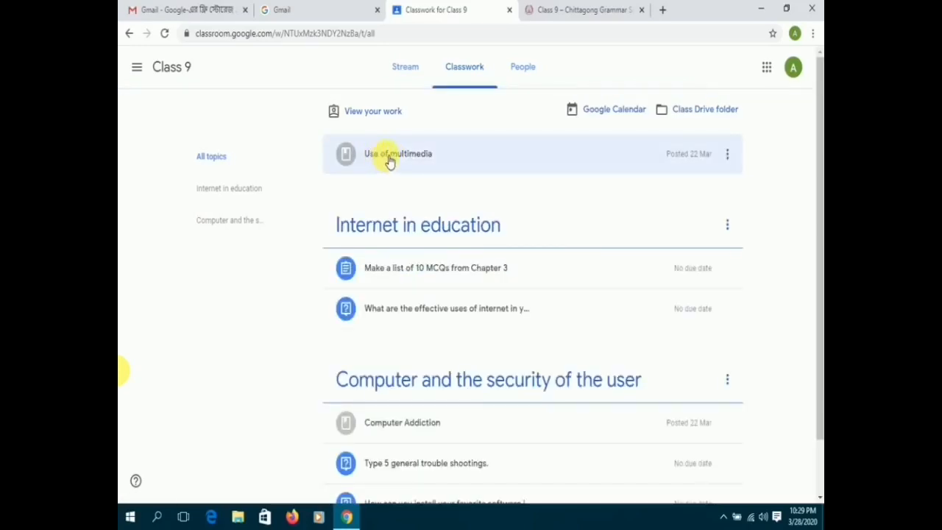
Step: Expand Use of multimedia, play the Uses of Multimedia YouTube video, skip ahead and pause it
{"action": "left_click", "coordinate": [389, 159]}
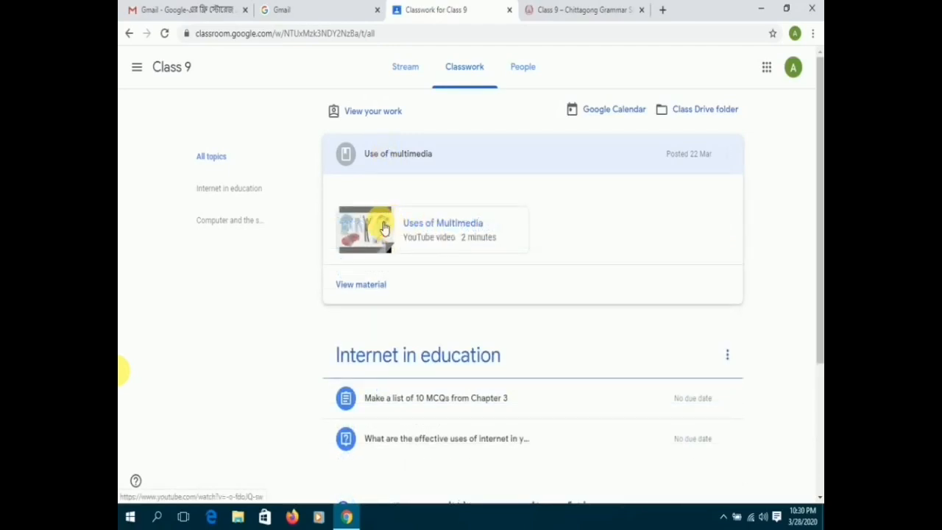
{"action": "left_click", "coordinate": [398, 225]}
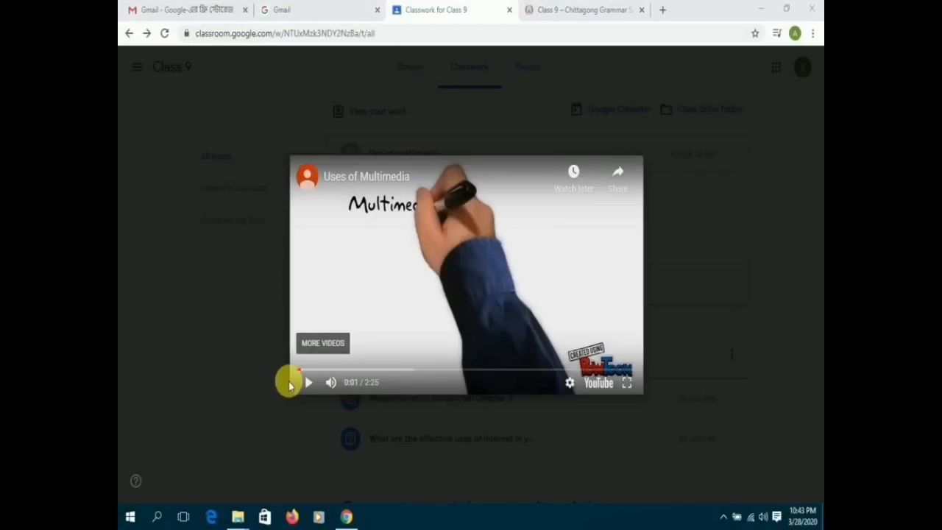
{"action": "left_click", "coordinate": [309, 382]}
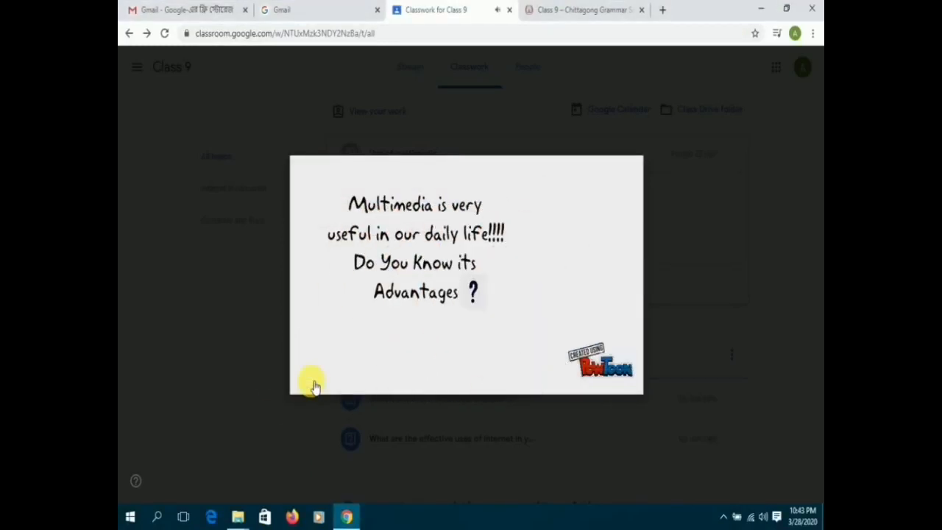
{"action": "left_click", "coordinate": [315, 372]}
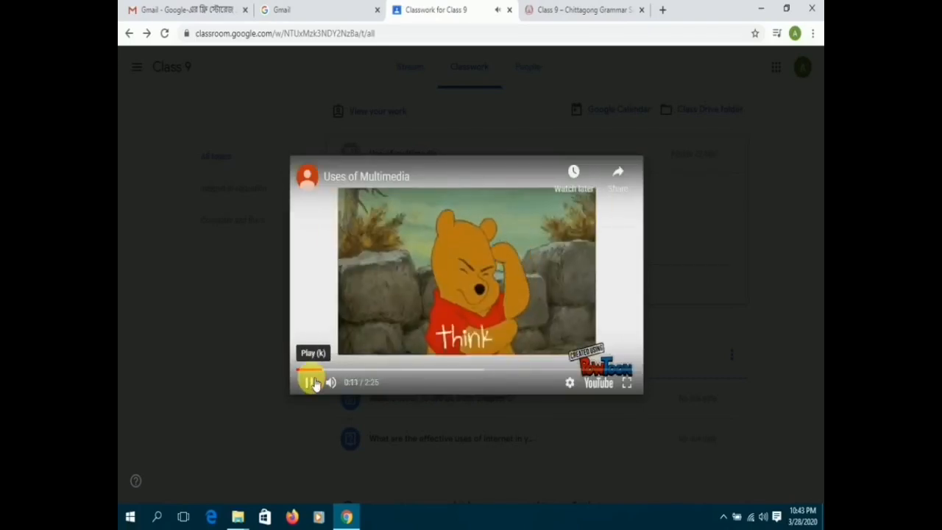
{"action": "left_click", "coordinate": [315, 382]}
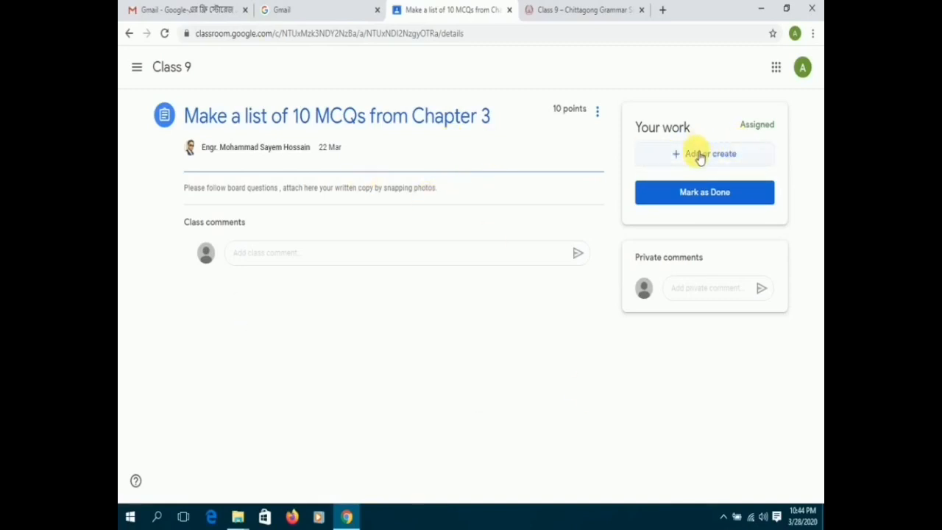
Step: Attach the file 'MCQ Cl. 9 ICT Ahsan.doc' from the computer as work for the assignment
{"action": "left_click", "coordinate": [699, 155]}
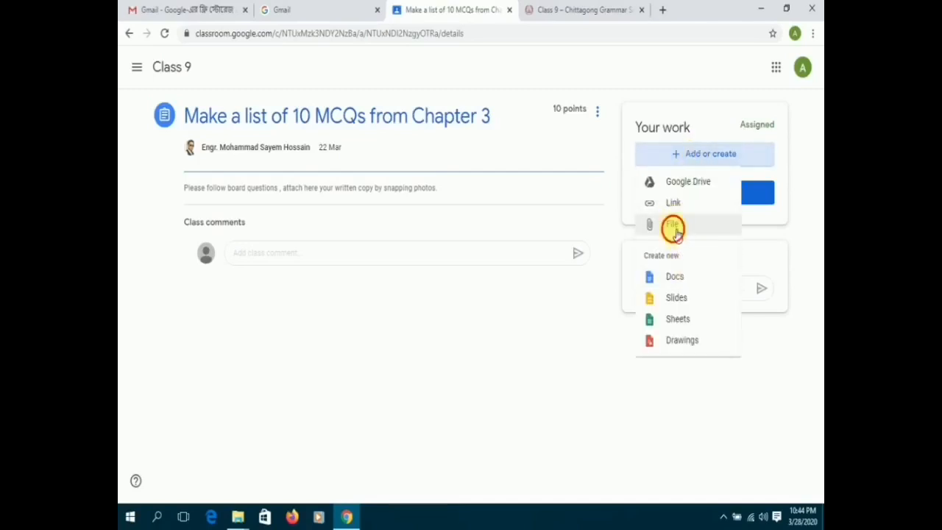
{"action": "left_click", "coordinate": [676, 225]}
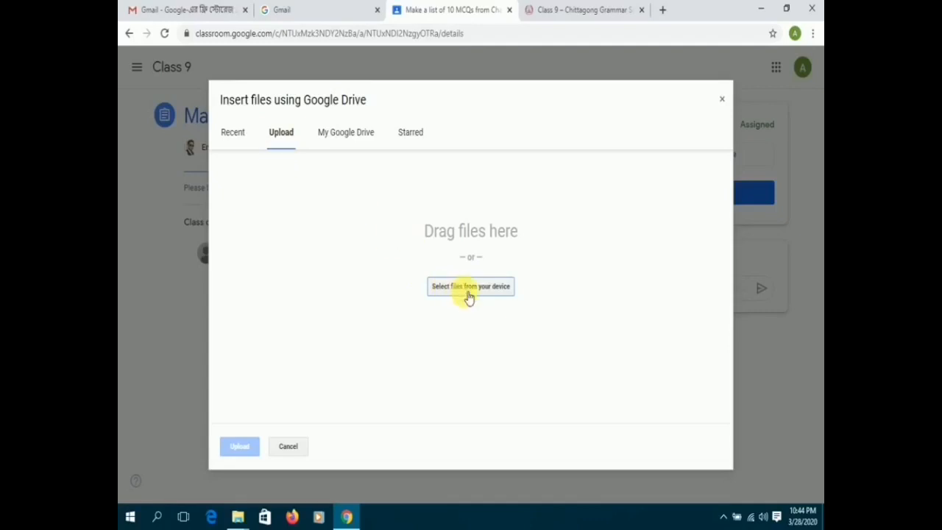
{"action": "left_click", "coordinate": [466, 290]}
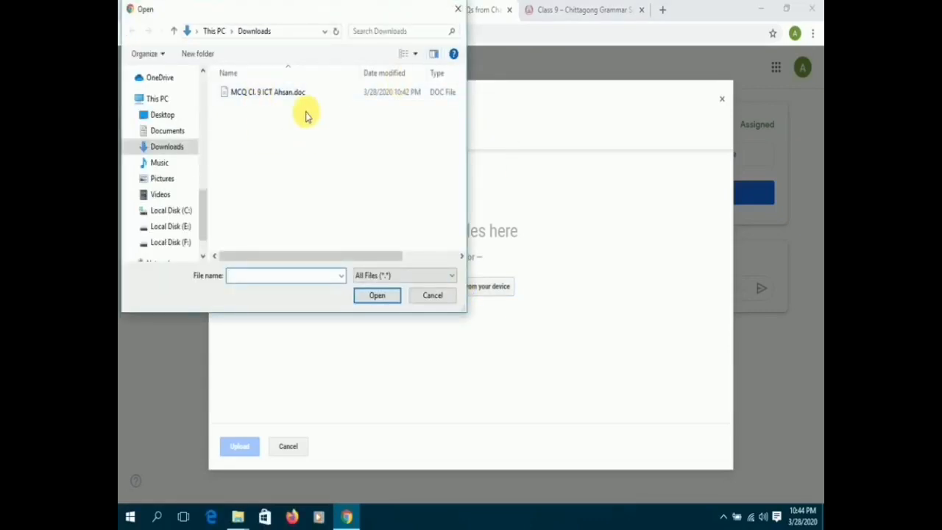
{"action": "left_click", "coordinate": [277, 92]}
{"action": "left_click", "coordinate": [377, 295]}
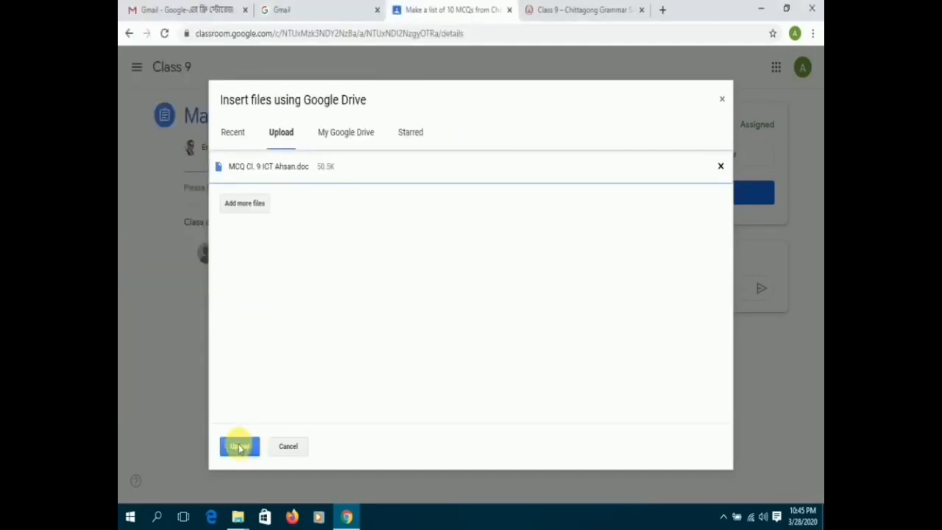
Step: Attach the uploaded Word file, hand in the MCQ assignment and confirm, then return to Classwork
{"action": "left_click", "coordinate": [239, 446]}
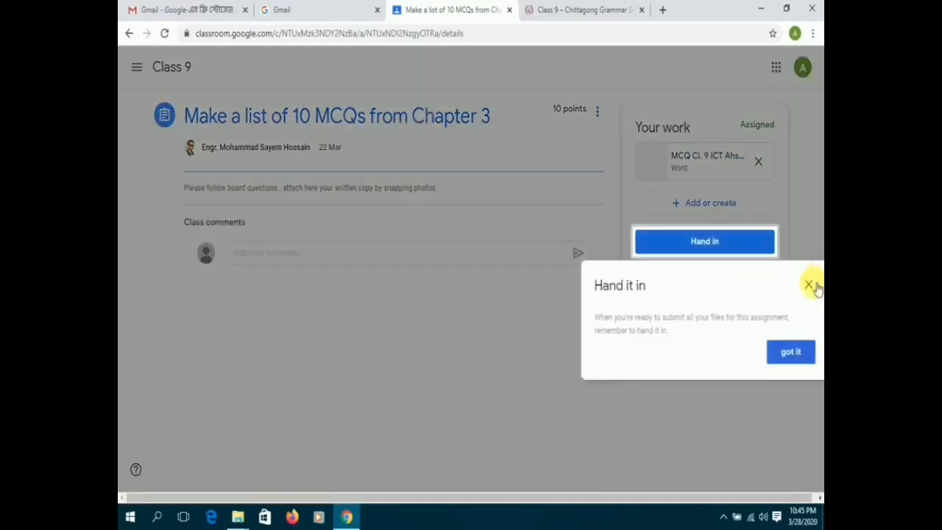
{"action": "left_click", "coordinate": [811, 284]}
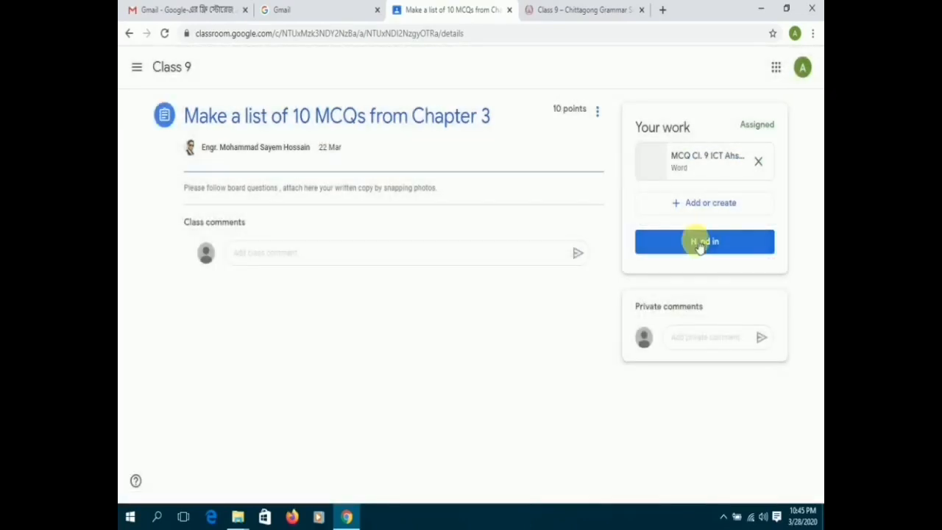
{"action": "left_click", "coordinate": [699, 243]}
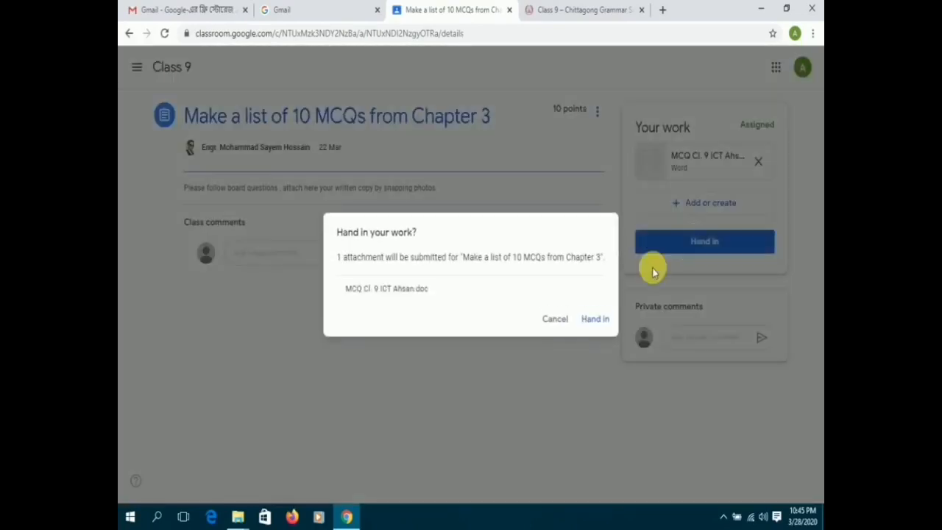
{"action": "left_click", "coordinate": [603, 324]}
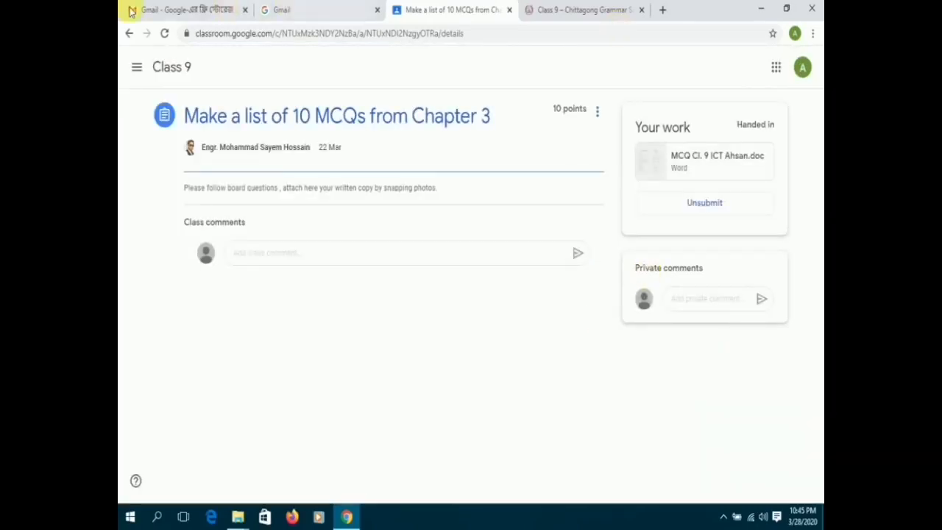
{"action": "left_click", "coordinate": [129, 34]}
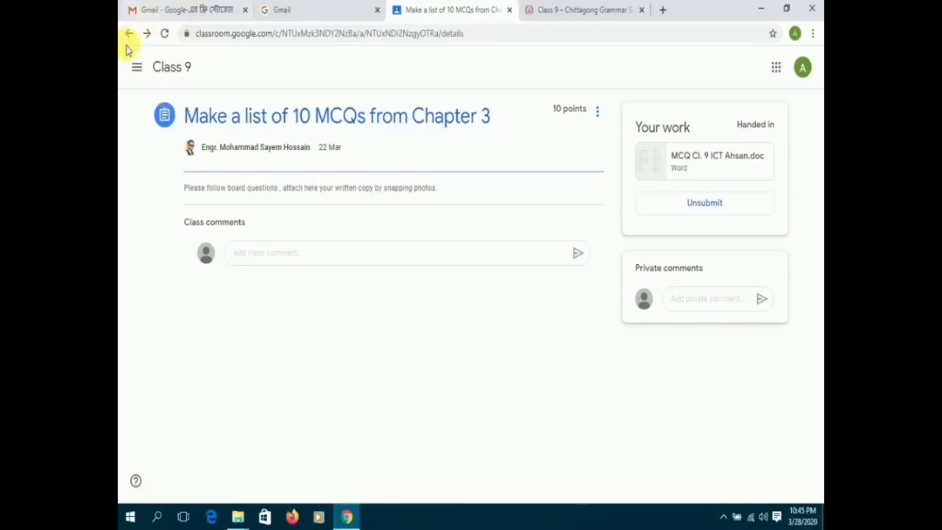
Step: Return to the classwork list and expand the Computer Addiction material and the trouble shootings question
{"action": "left_click", "coordinate": [128, 34]}
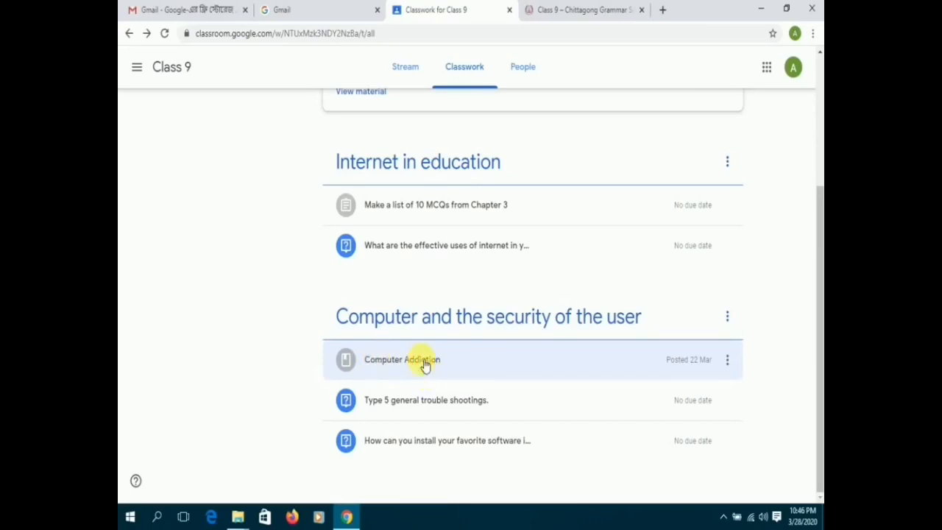
{"action": "left_click", "coordinate": [424, 363]}
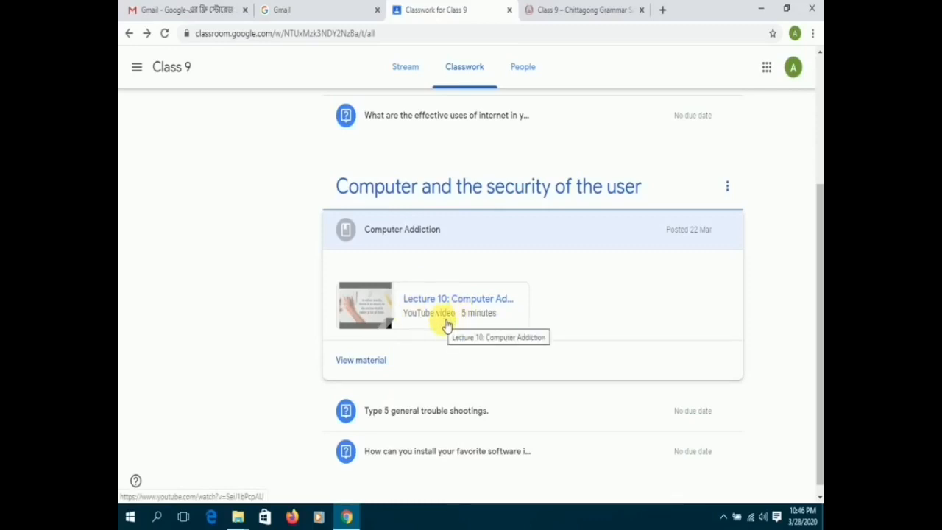
{"action": "scroll", "coordinate": [446, 323], "scroll_direction": "down", "scroll_amount": 1}
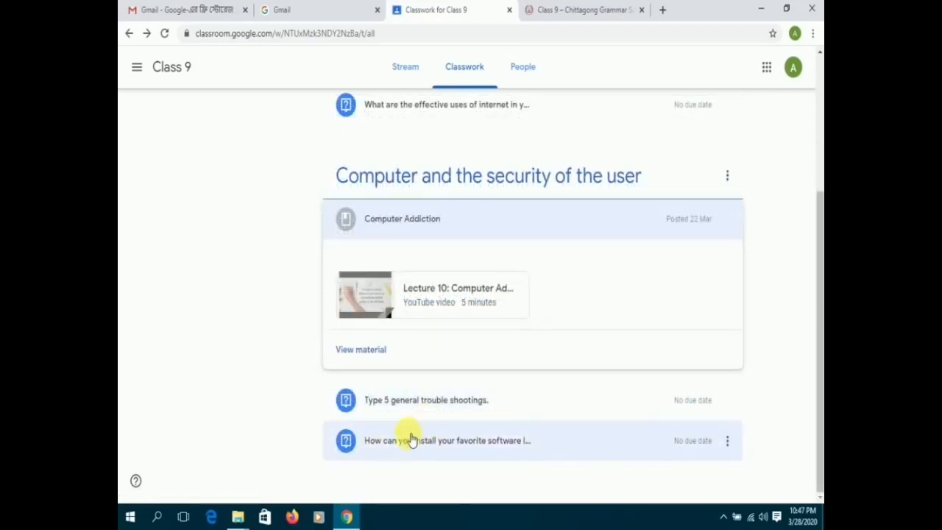
{"action": "left_click", "coordinate": [442, 399]}
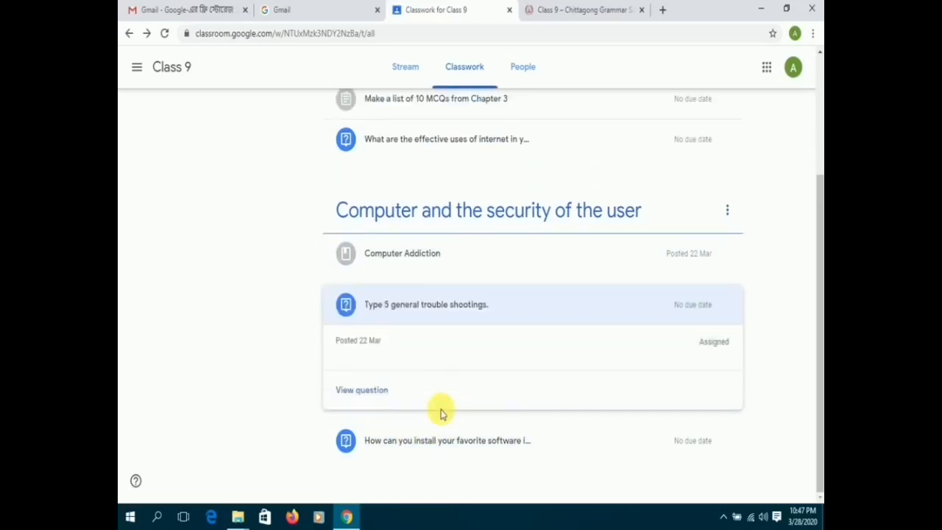
Step: Collapse and re-expand the Type 5 general trouble shootings question and view its details
{"action": "left_click", "coordinate": [407, 304]}
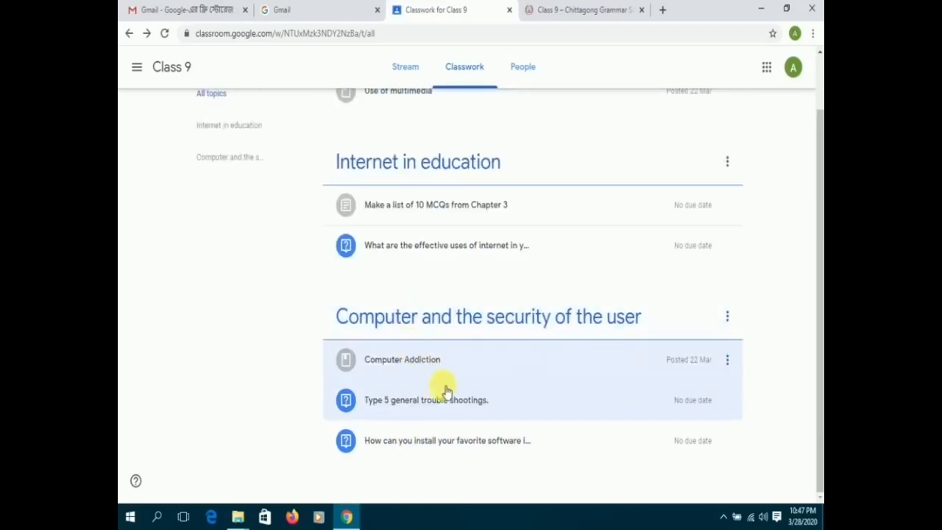
{"action": "left_click", "coordinate": [422, 404]}
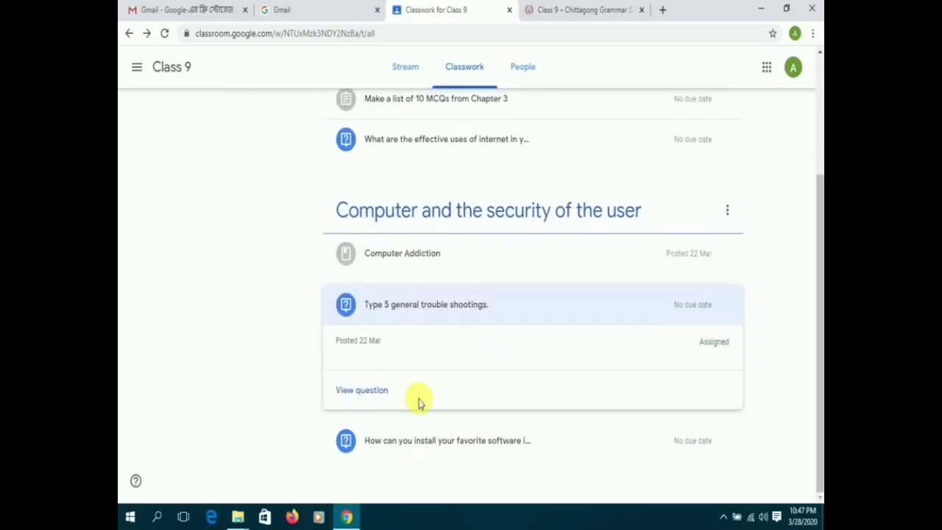
{"action": "left_click", "coordinate": [381, 390]}
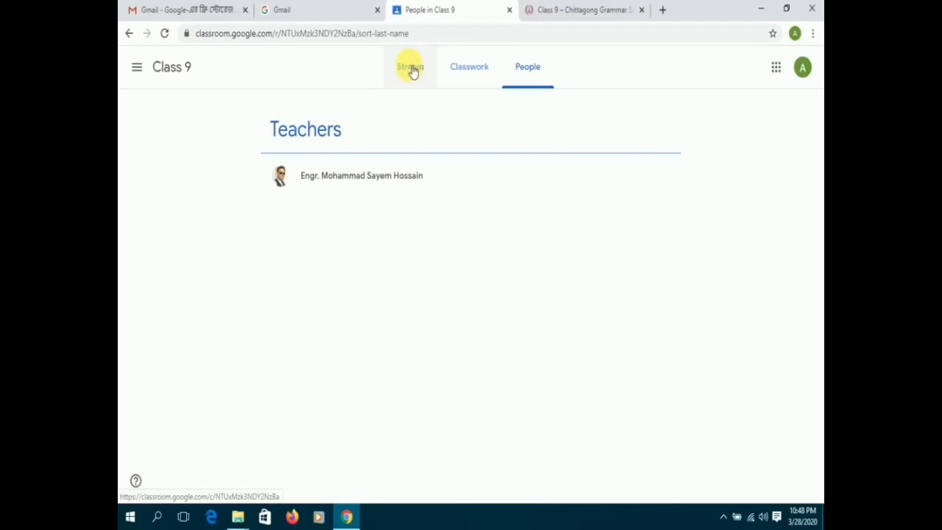
Step: Go to the Class 9 Stream, dismiss the posts tip, and glance at the classes menu
{"action": "left_click", "coordinate": [413, 70]}
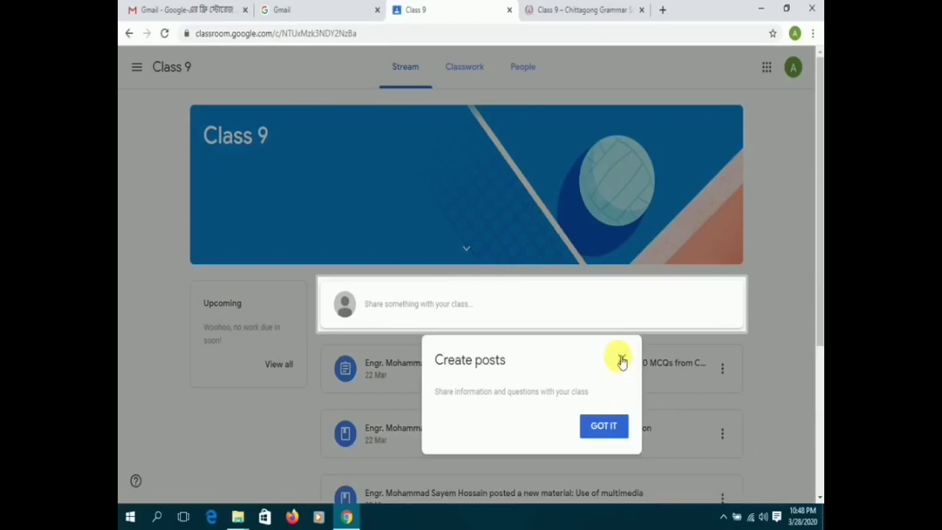
{"action": "left_click", "coordinate": [622, 361]}
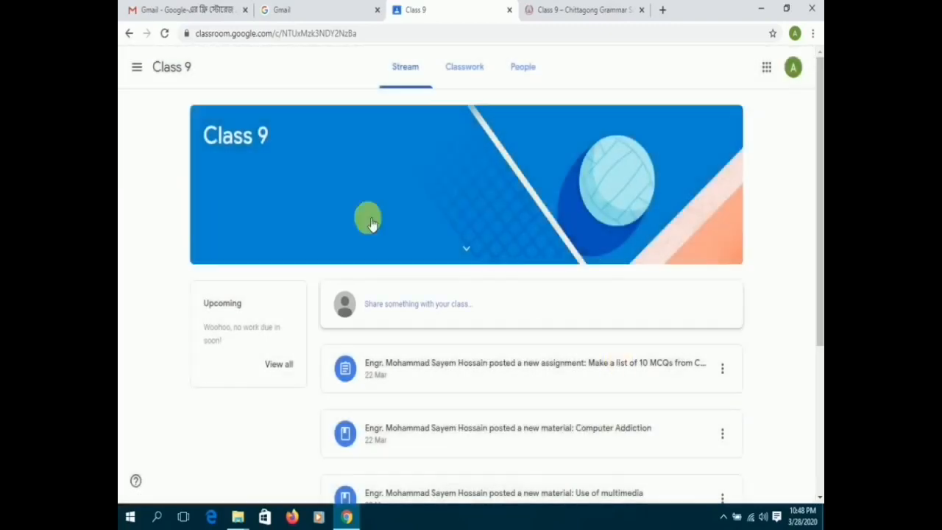
{"action": "left_click", "coordinate": [137, 69]}
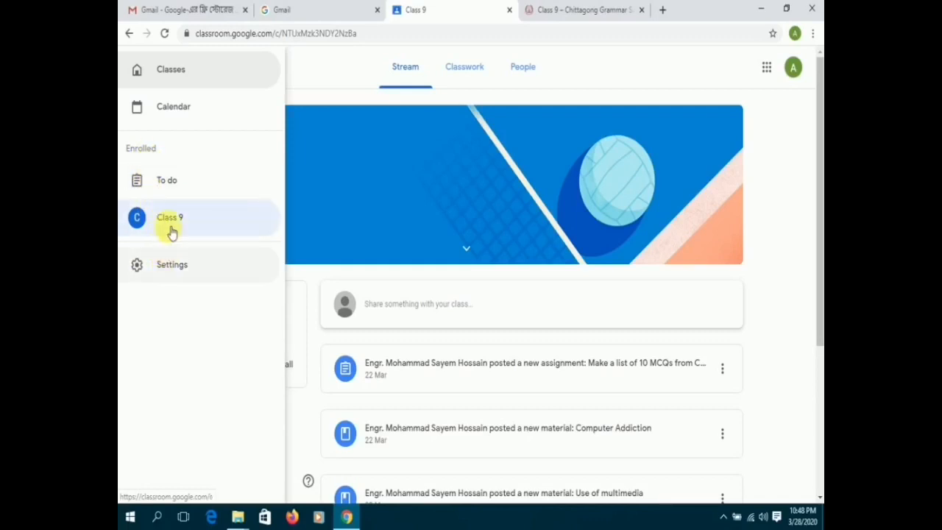
{"action": "left_click", "coordinate": [465, 248]}
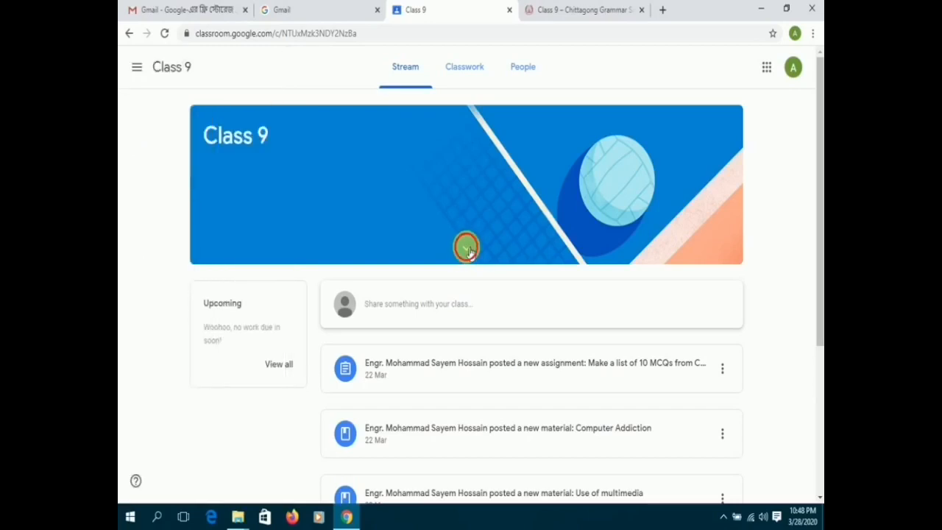